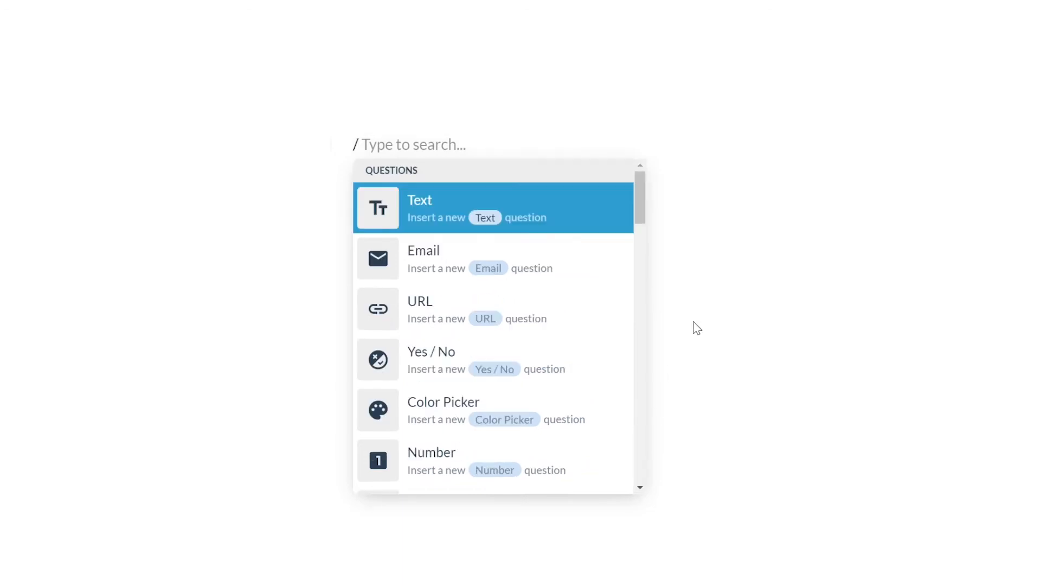
- Insert an Email question at the start of the empty form and title it "Email"
{"action": "key", "text": "BackSpace"}
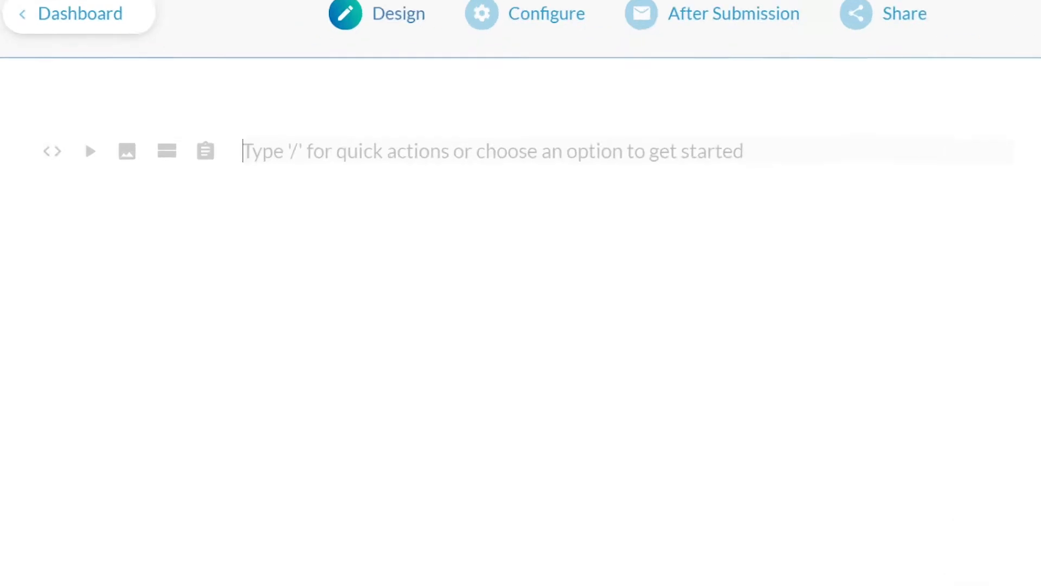
{"action": "type", "text": "/"}
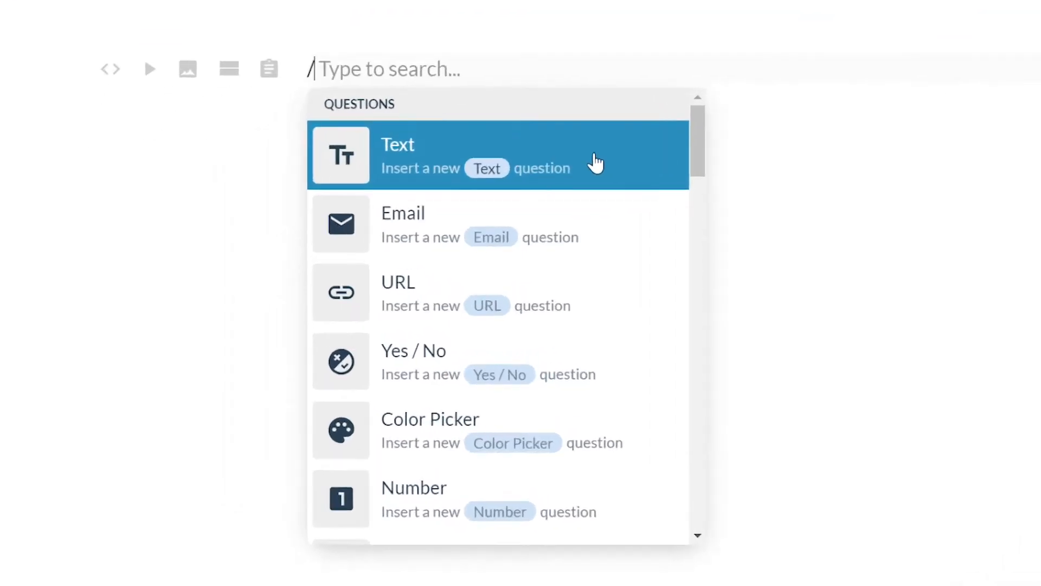
{"action": "left_click_drag", "start_coordinate": [693, 139], "coordinate": [678, 502]}
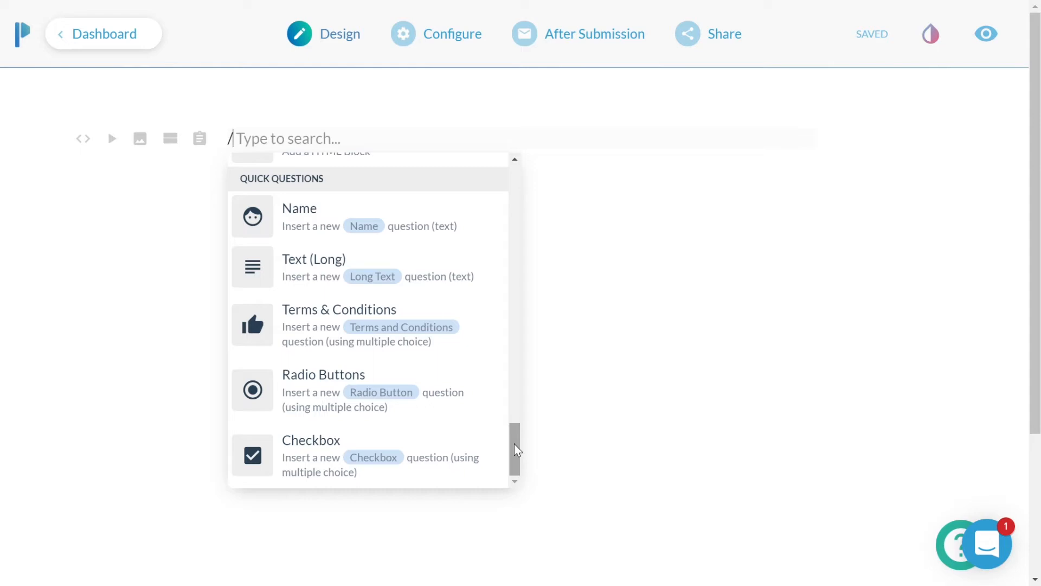
{"action": "type", "text": "email"}
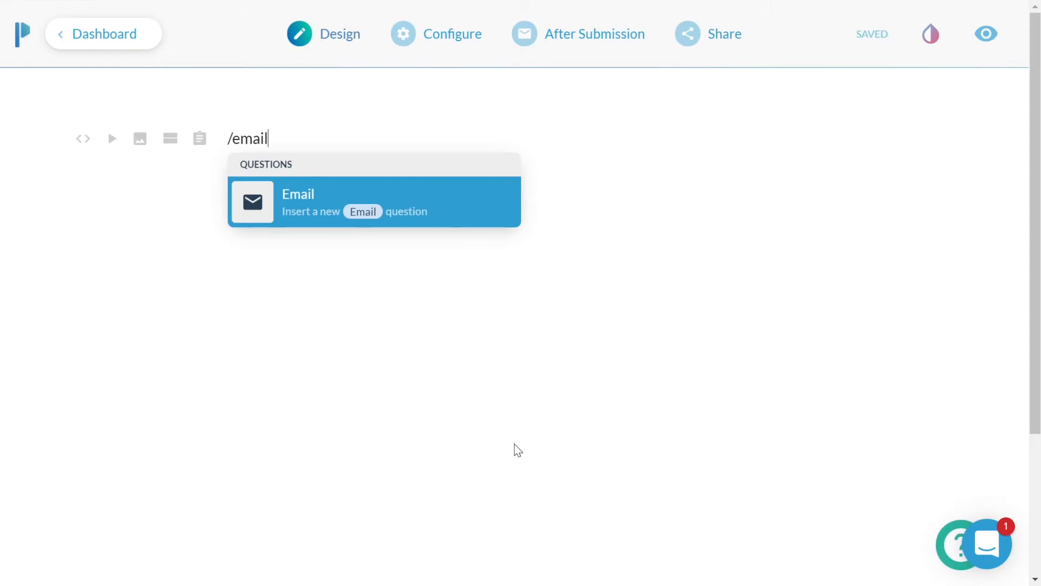
{"action": "key", "text": "Return"}
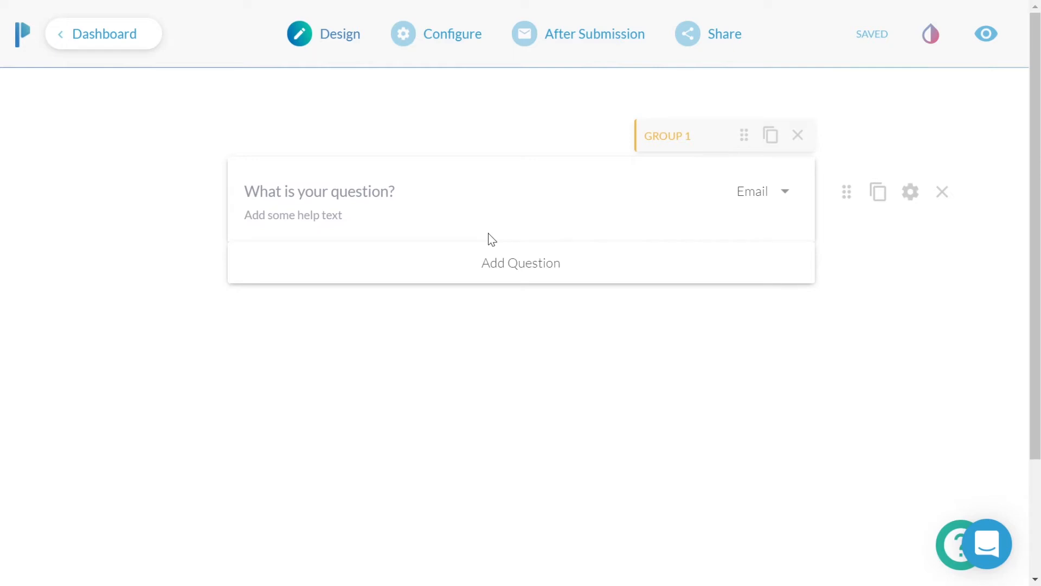
{"action": "type", "text": "Email*"}
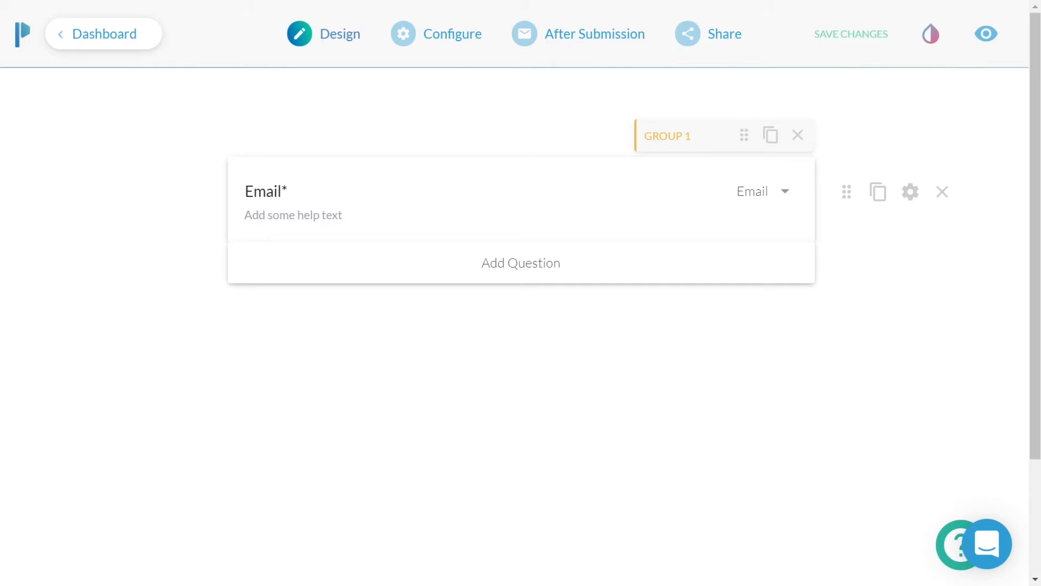
- Insert a Phone Number question below the Email question and title it "Phone number"
{"action": "left_click", "coordinate": [108, 297]}
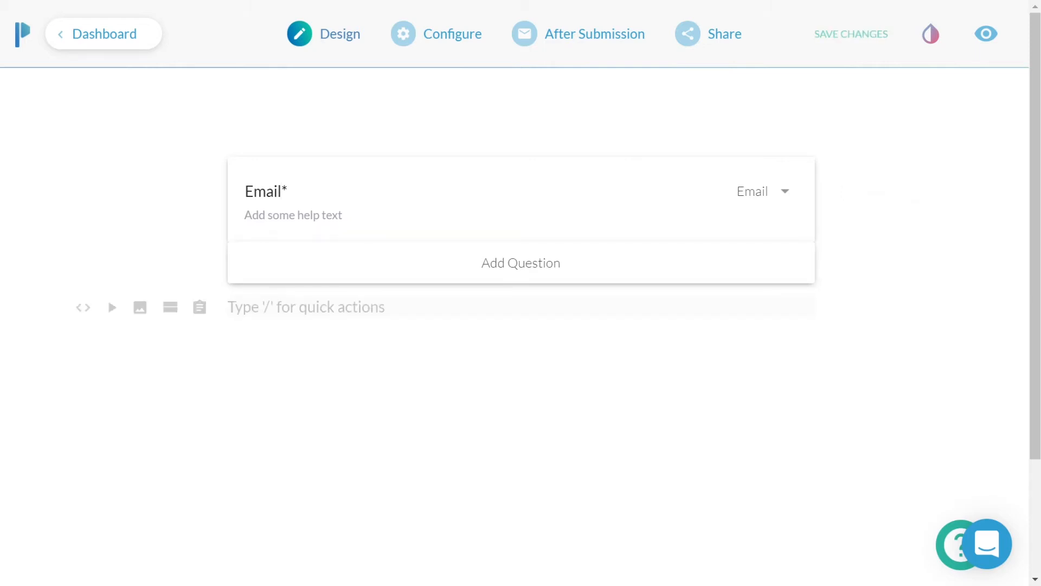
{"action": "type", "text": "/"}
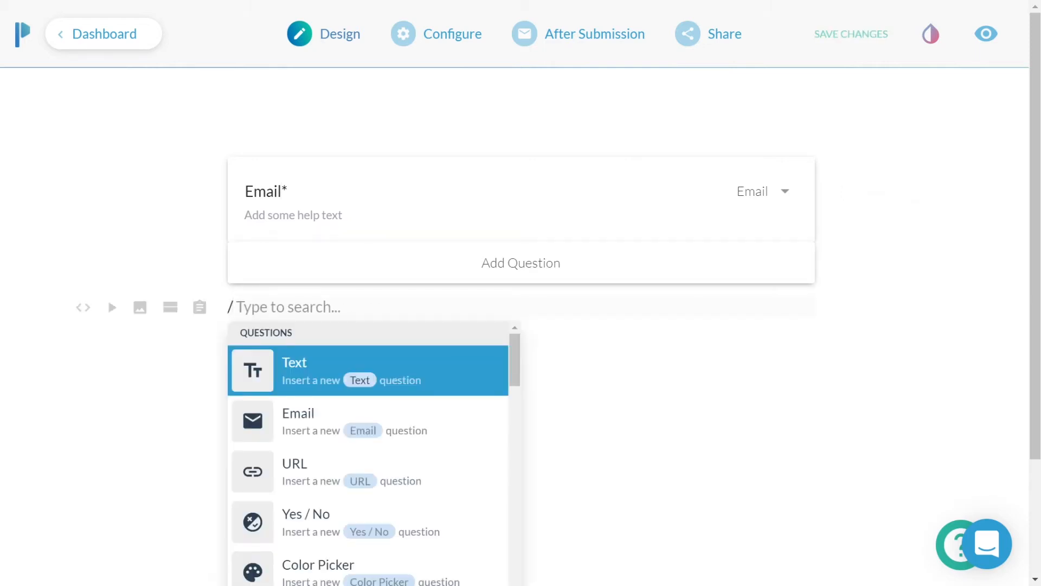
{"action": "type", "text": "phone number"}
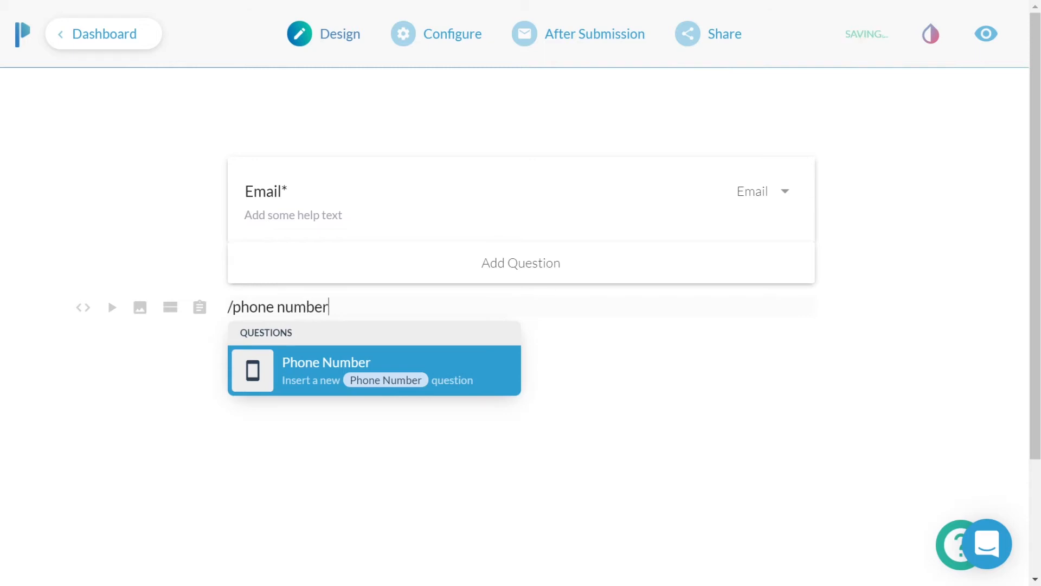
{"action": "key", "text": "Return"}
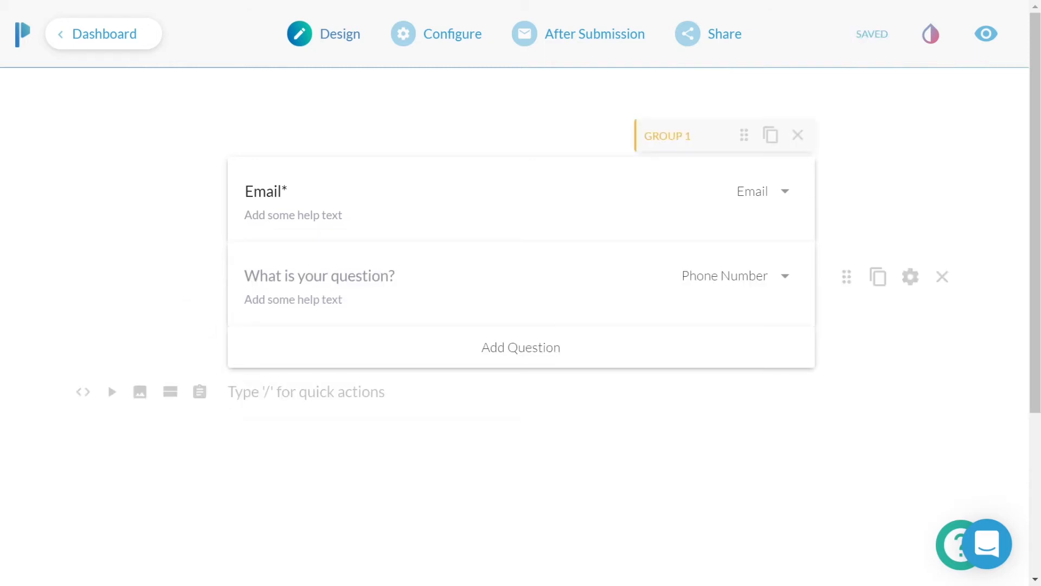
{"action": "type", "text": "P"}
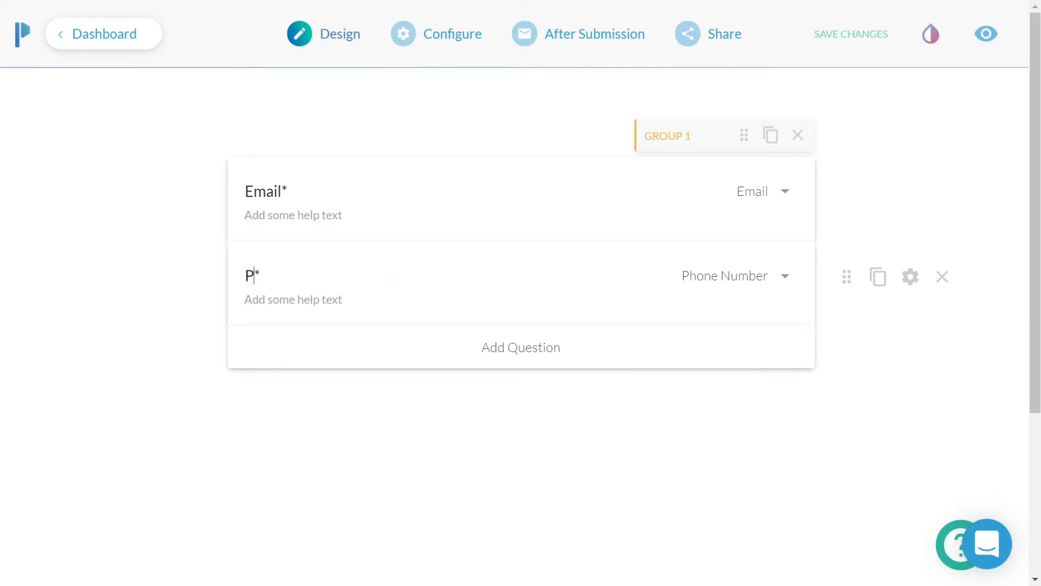
{"action": "type", "text": "hone number"}
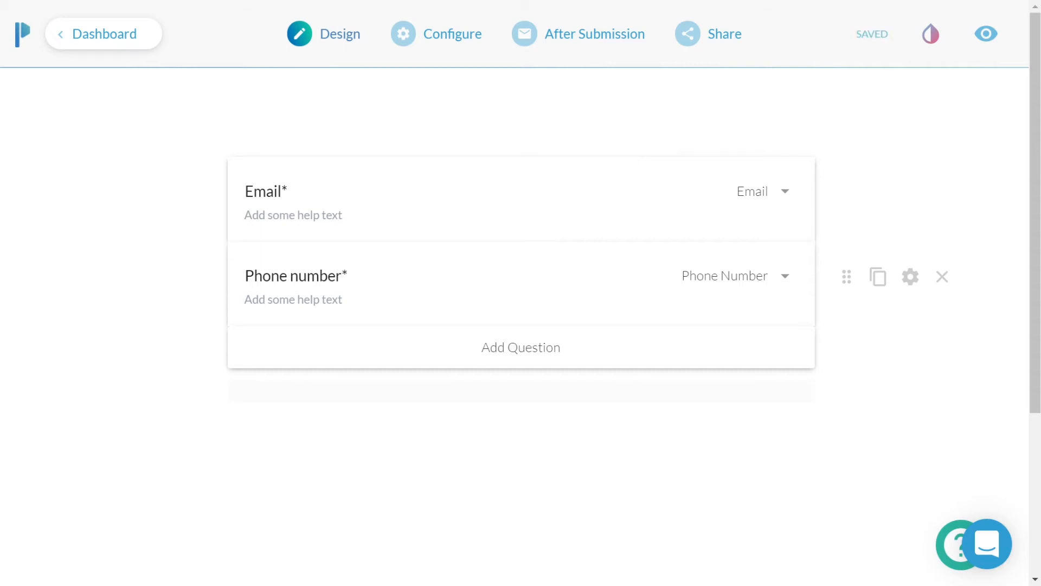
- Insert an H1 heading reading "Registration Form" above the Email question
{"action": "left_click", "coordinate": [347, 139]}
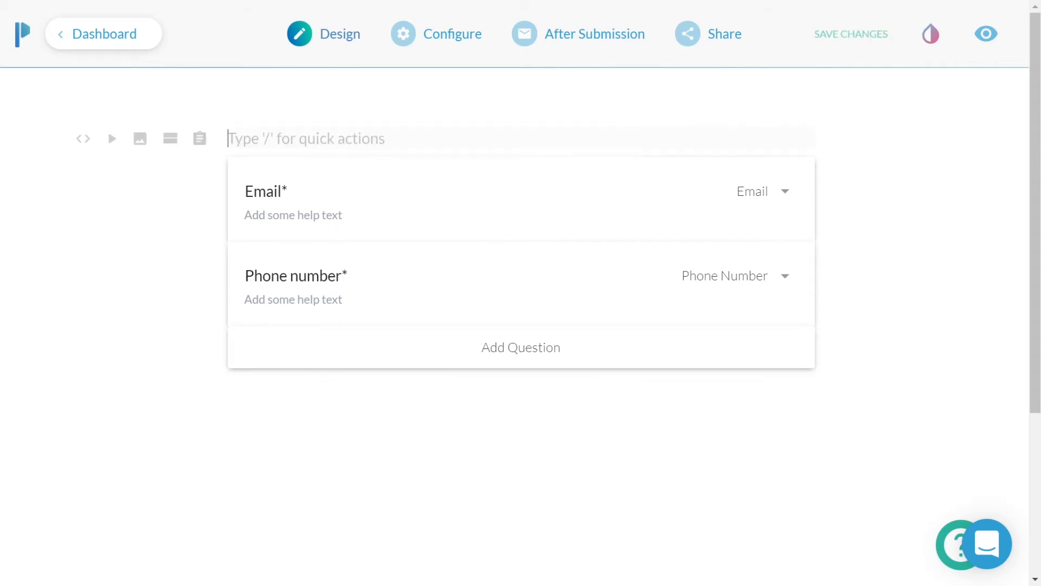
{"action": "type", "text": "/"}
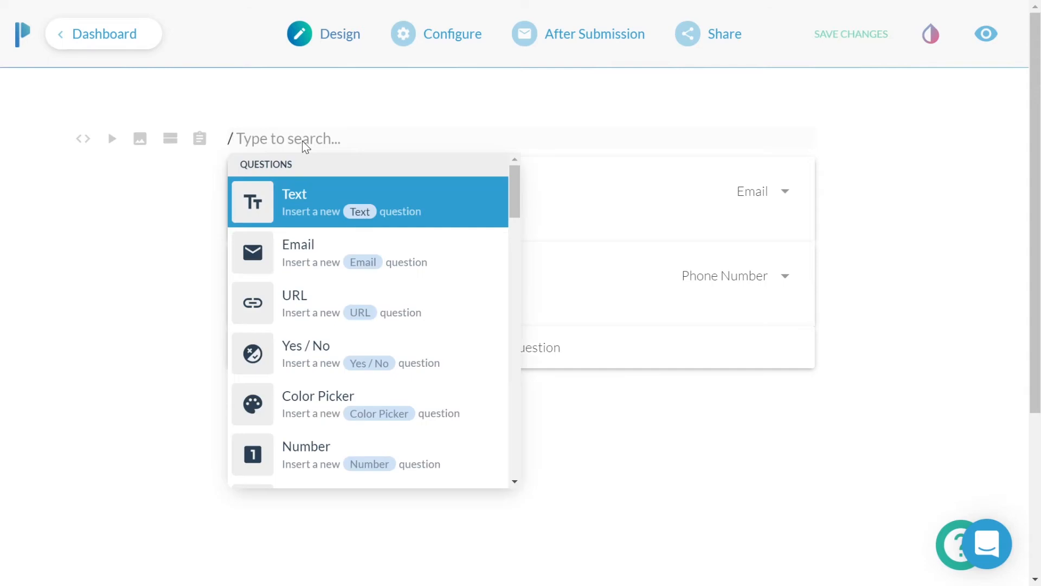
{"action": "type", "text": "heading"}
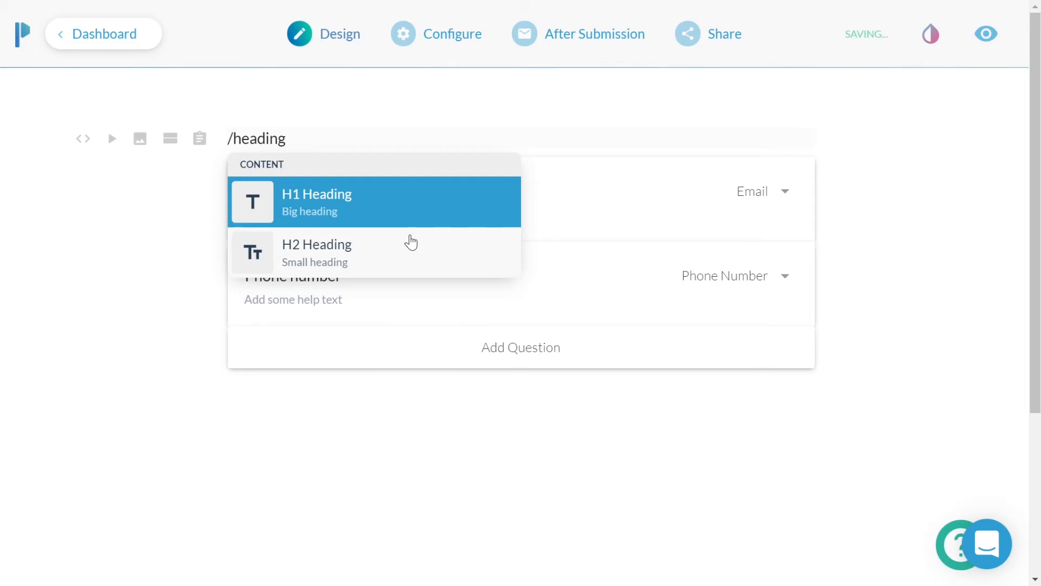
{"action": "left_click", "coordinate": [411, 210]}
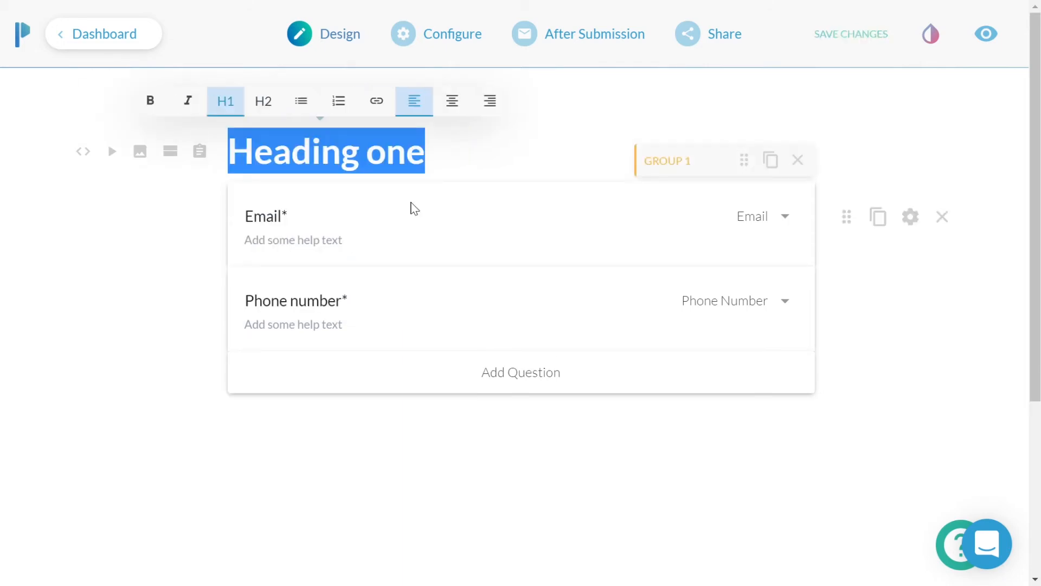
{"action": "type", "text": "Regist"}
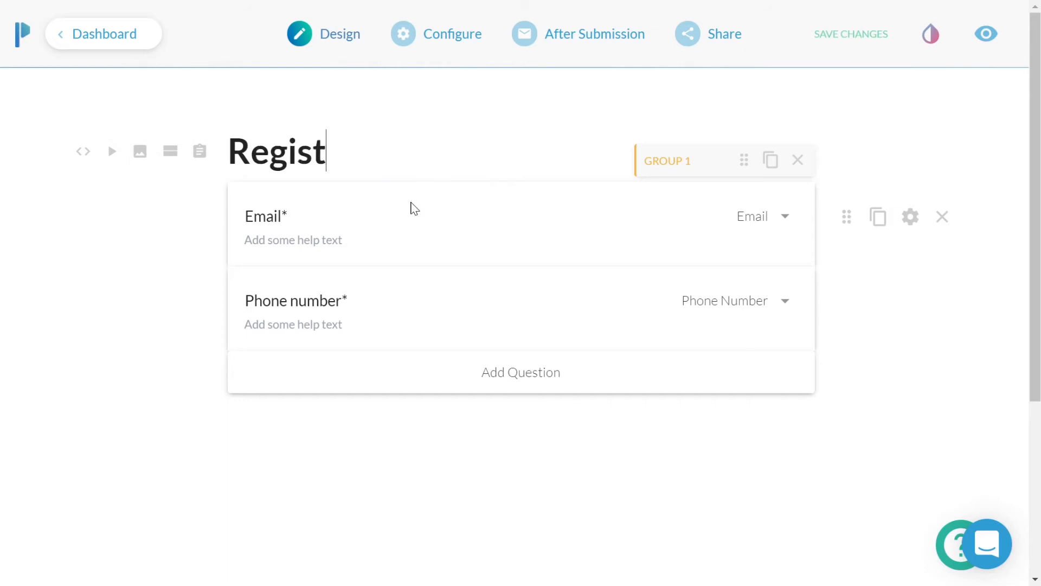
{"action": "type", "text": "ration Form"}
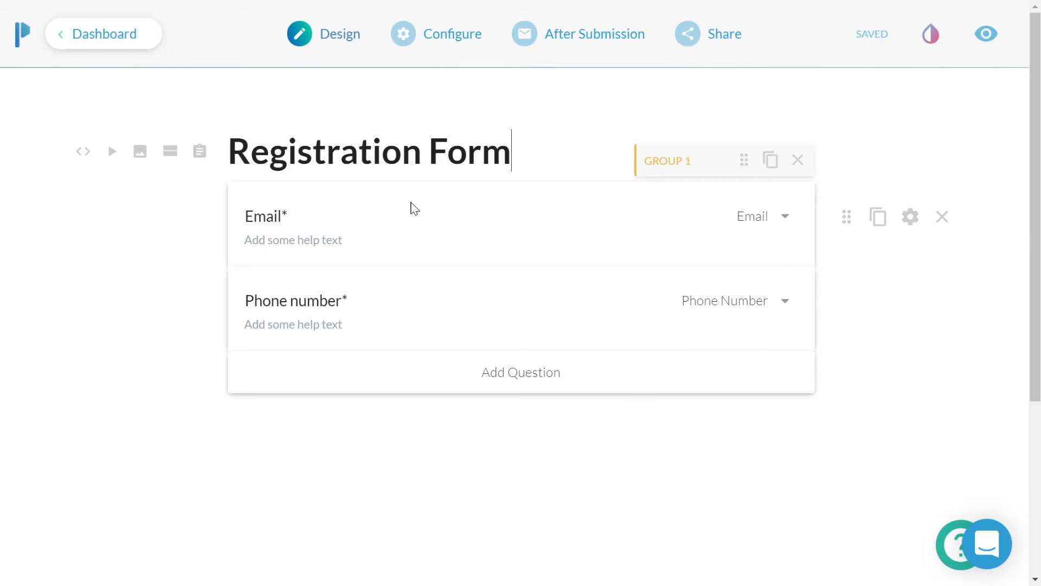
- Add an image block beneath the heading and fill it with the file pexels-photo-1804035 from the Form folder
{"action": "key", "text": "Return"}
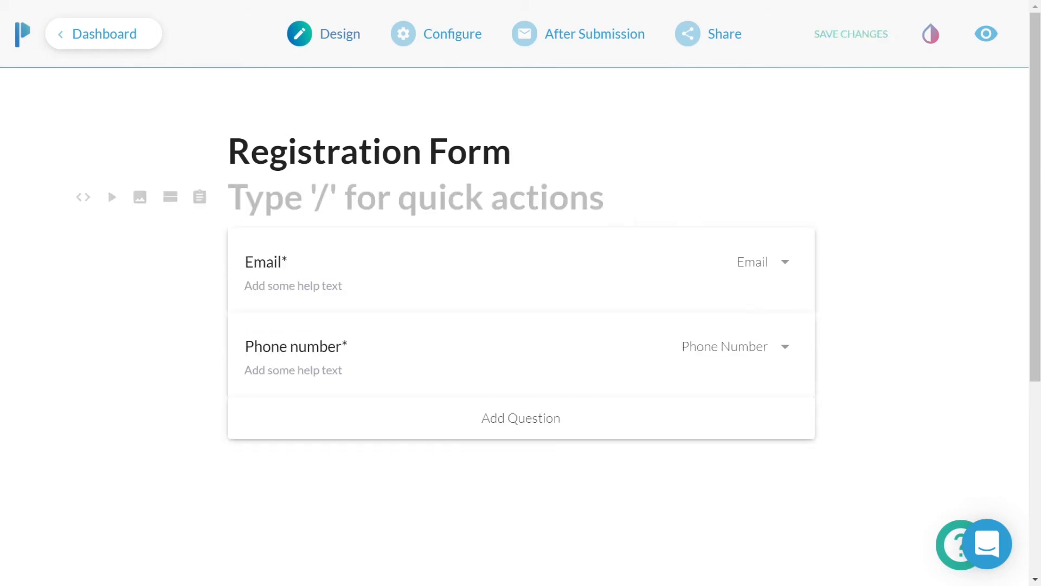
{"action": "type", "text": "/"}
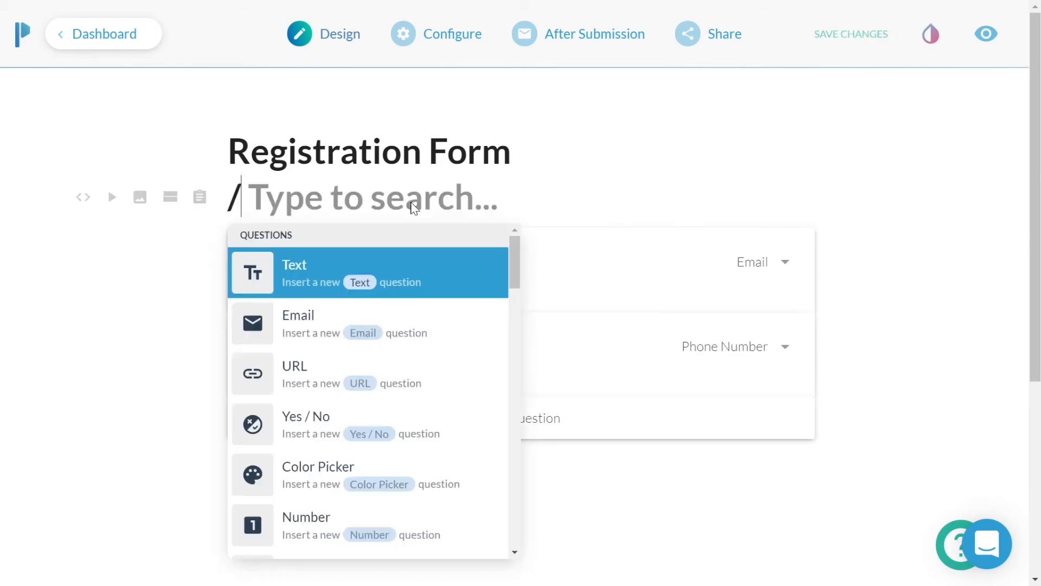
{"action": "type", "text": "image"}
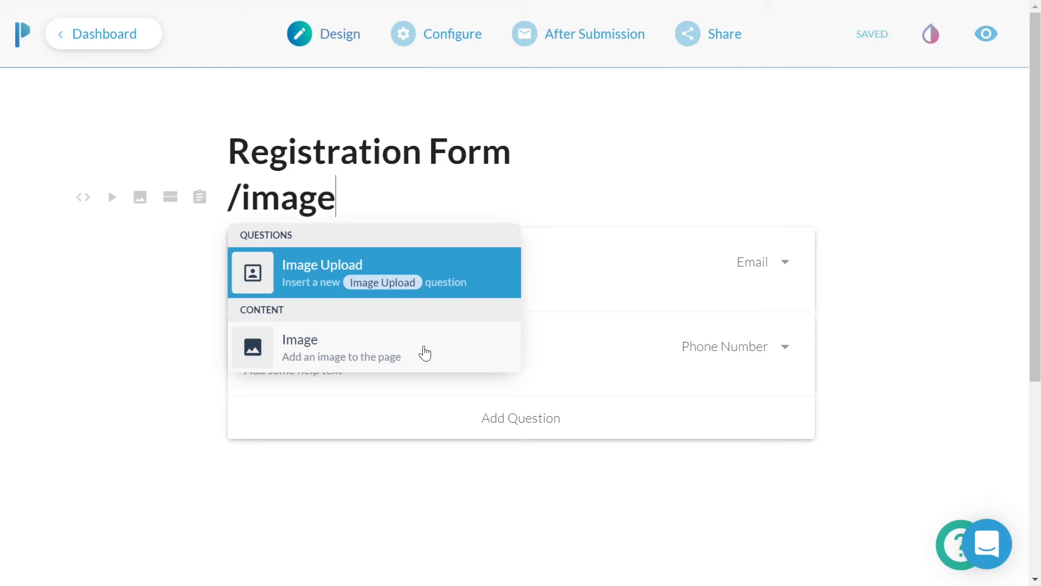
{"action": "left_click", "coordinate": [425, 353]}
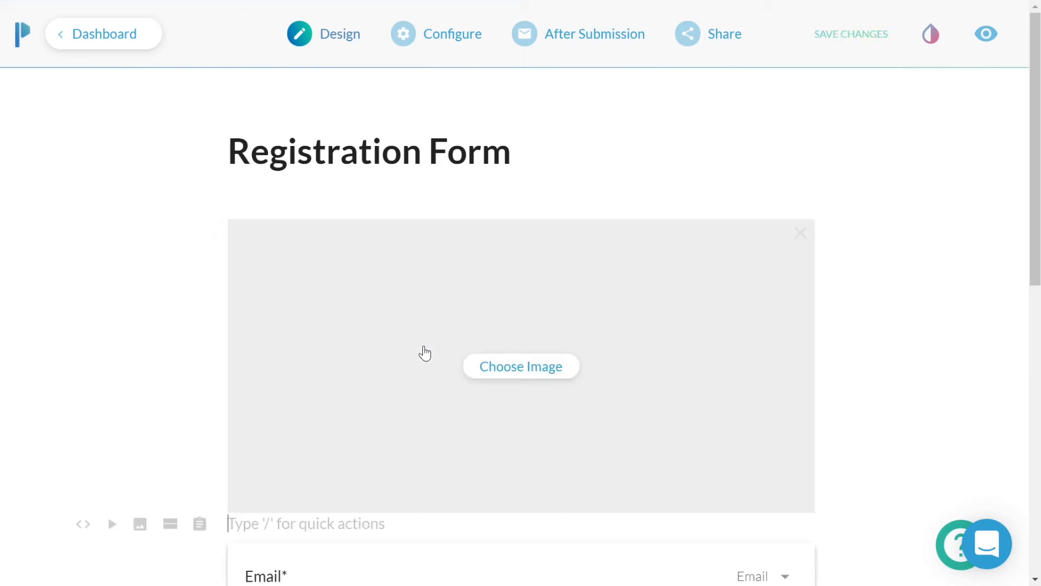
{"action": "left_click", "coordinate": [495, 369]}
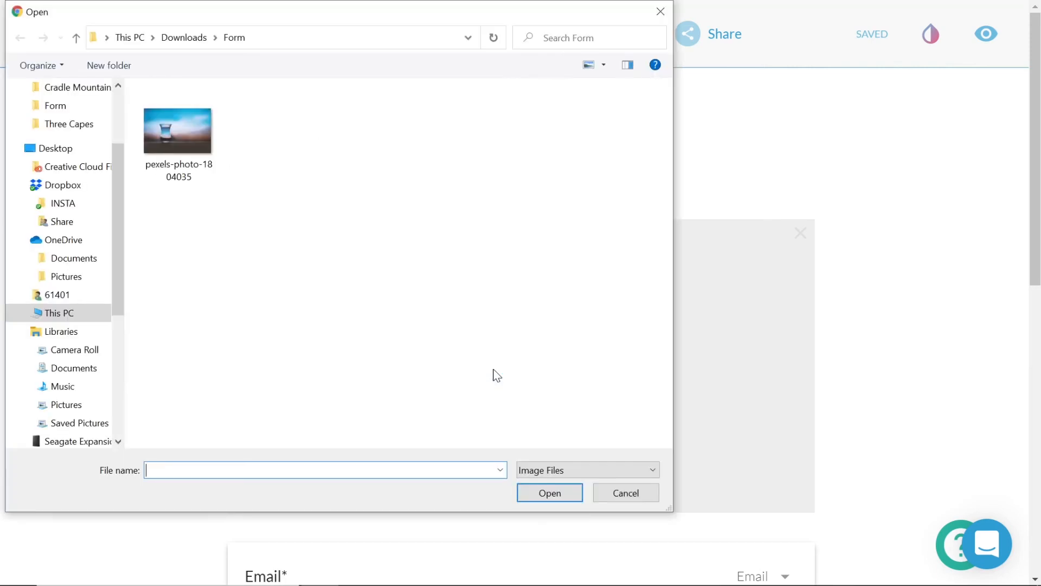
{"action": "double_click", "coordinate": [165, 138]}
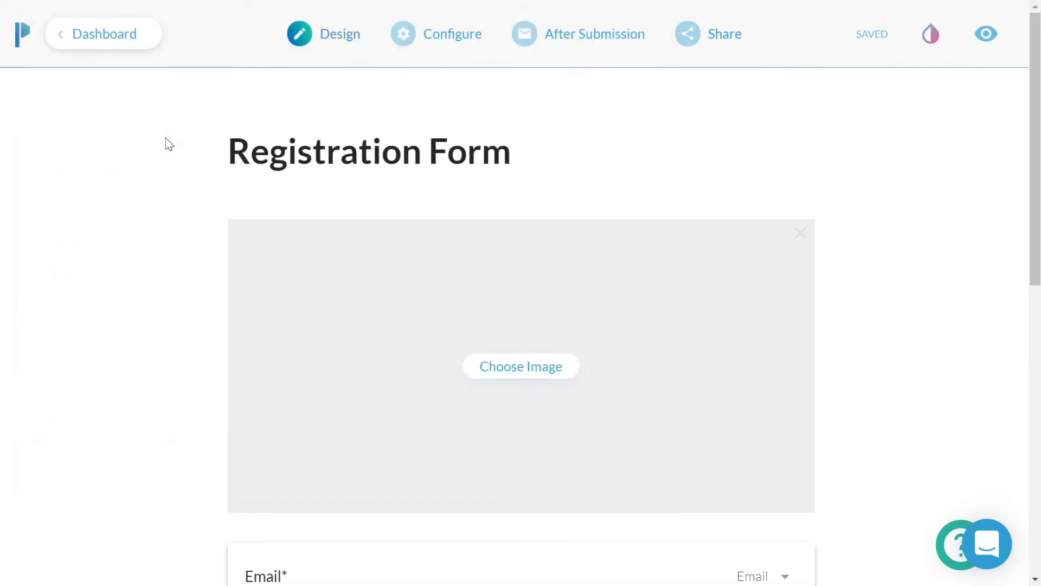
- Insert the quick Name question between the image and the Email question, keeping its default wording
{"action": "scroll", "coordinate": [488, 349], "scroll_direction": "down", "scroll_amount": 2}
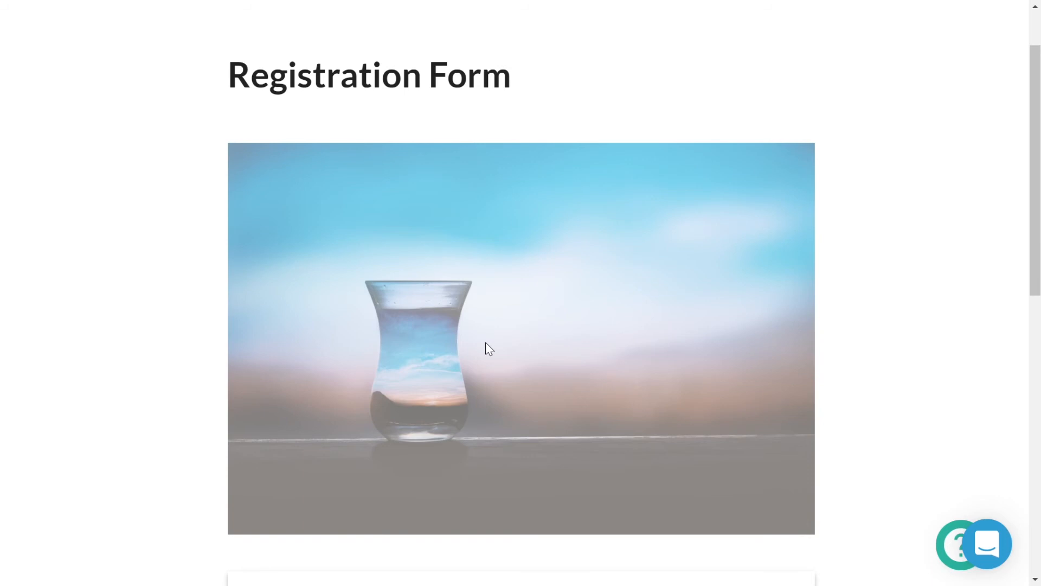
{"action": "scroll", "coordinate": [486, 343], "scroll_direction": "down", "scroll_amount": 3}
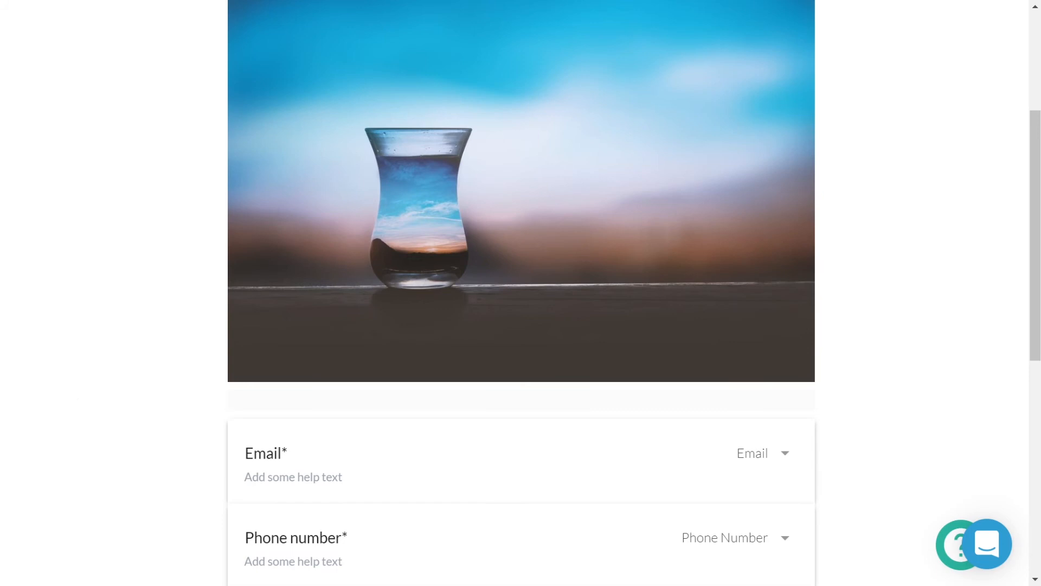
{"action": "type", "text": "/name"}
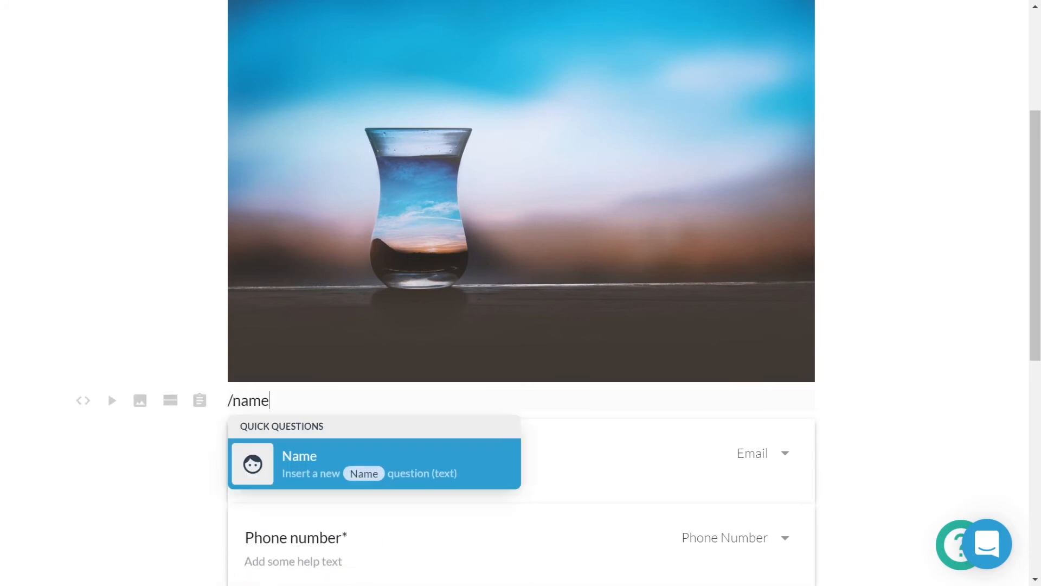
{"action": "scroll", "coordinate": [402, 396], "scroll_direction": "down", "scroll_amount": 1}
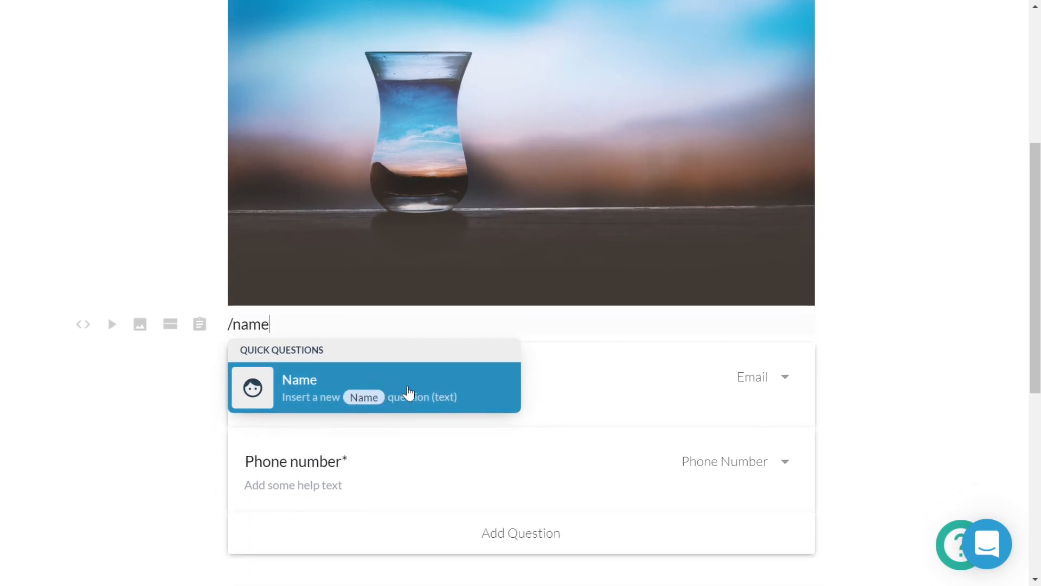
{"action": "key", "text": "Return"}
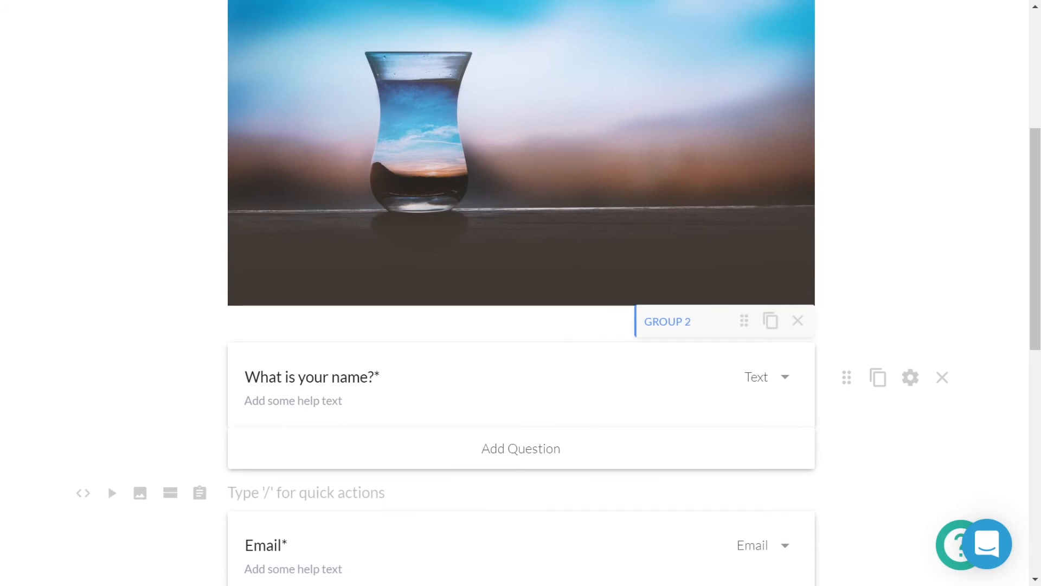
{"action": "left_click_drag", "start_coordinate": [376, 377], "coordinate": [244, 377]}
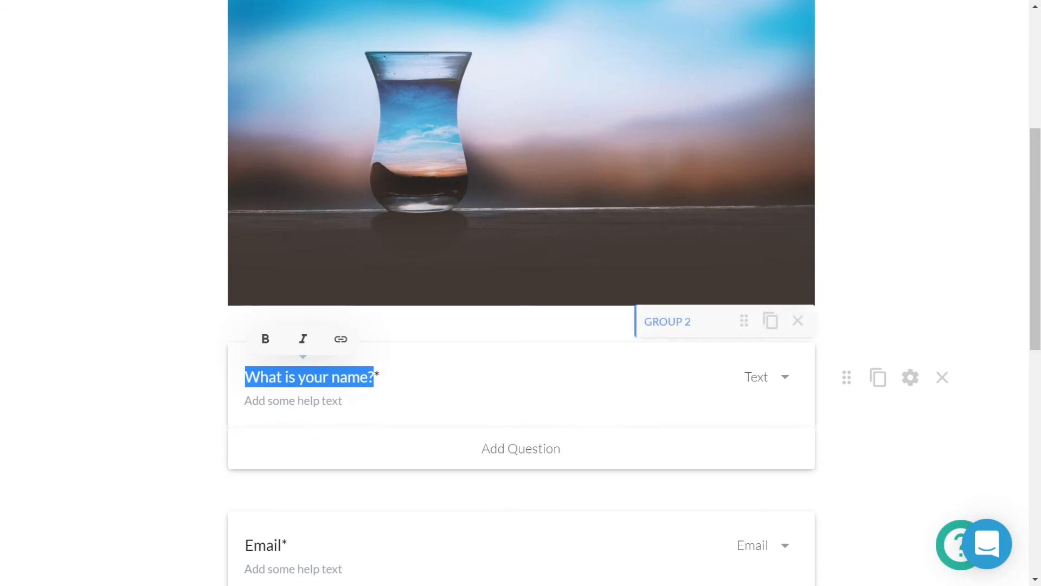
{"action": "left_click", "coordinate": [351, 406]}
{"action": "scroll", "coordinate": [351, 410], "scroll_direction": "down", "scroll_amount": 2}
{"action": "left_click", "coordinate": [959, 297]}
- Insert the quick Terms & Conditions question below the Phone number question
{"action": "scroll", "coordinate": [911, 304], "scroll_direction": "down", "scroll_amount": 3}
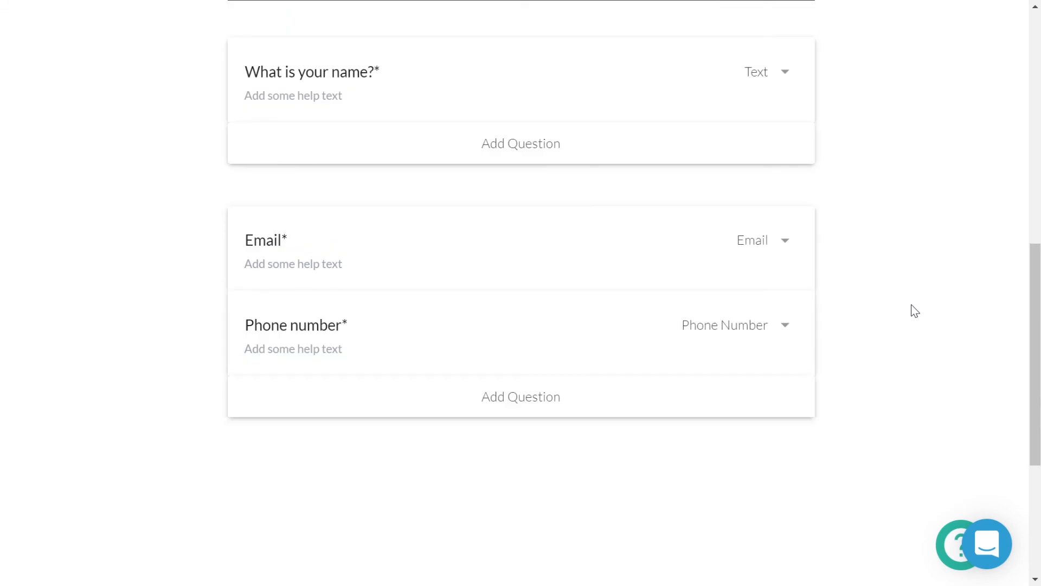
{"action": "left_click", "coordinate": [477, 476]}
{"action": "type", "text": "/terms"}
{"action": "key", "text": "Return"}
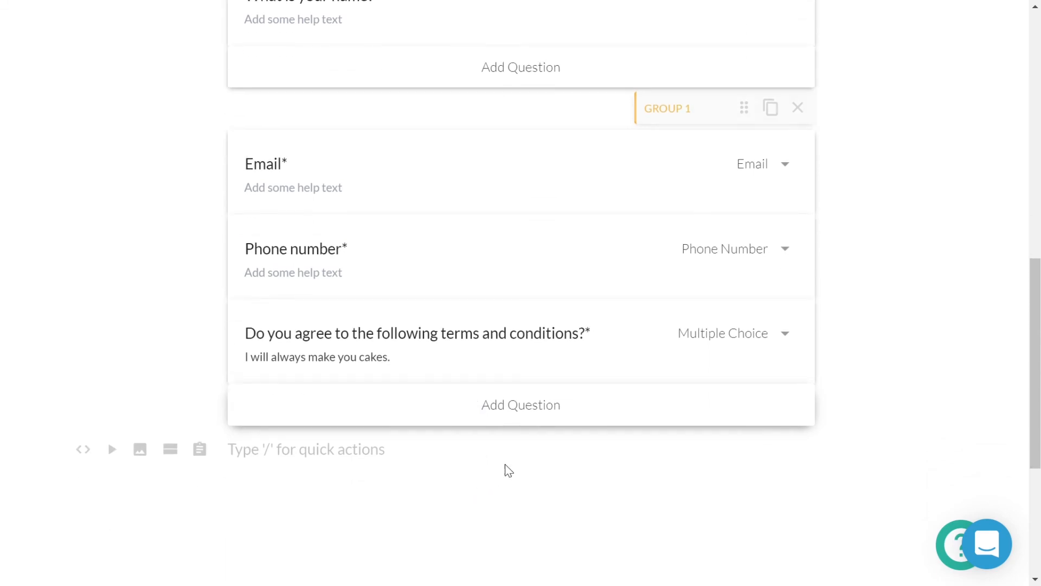
- Examine the terms and conditions question's wording and help text, plus the answer options in its configuration, and return to the editor
{"action": "left_click_drag", "start_coordinate": [586, 333], "coordinate": [240, 334]}
{"action": "left_click_drag", "start_coordinate": [390, 357], "coordinate": [245, 357]}
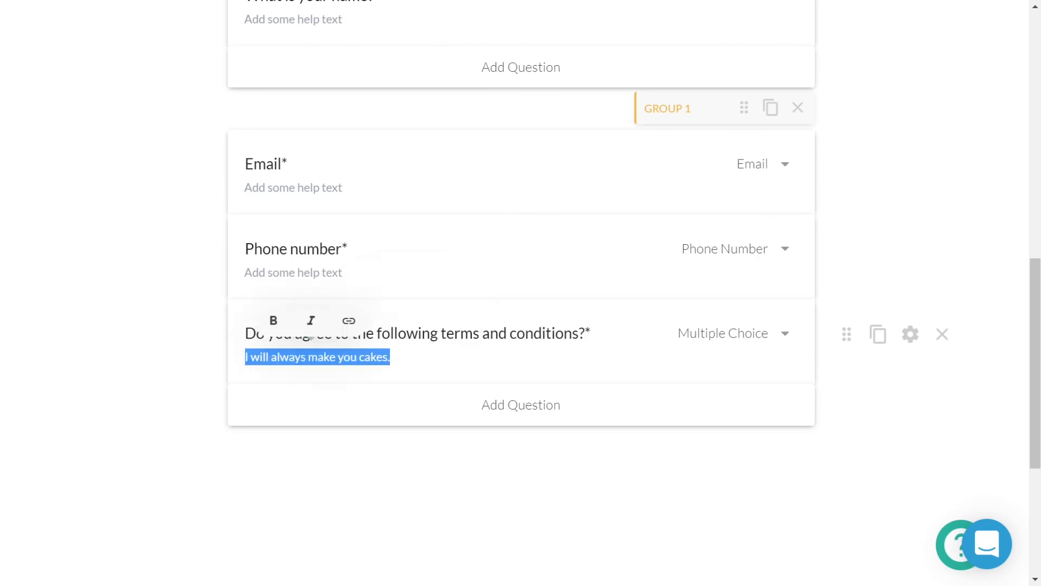
{"action": "left_click", "coordinate": [910, 335]}
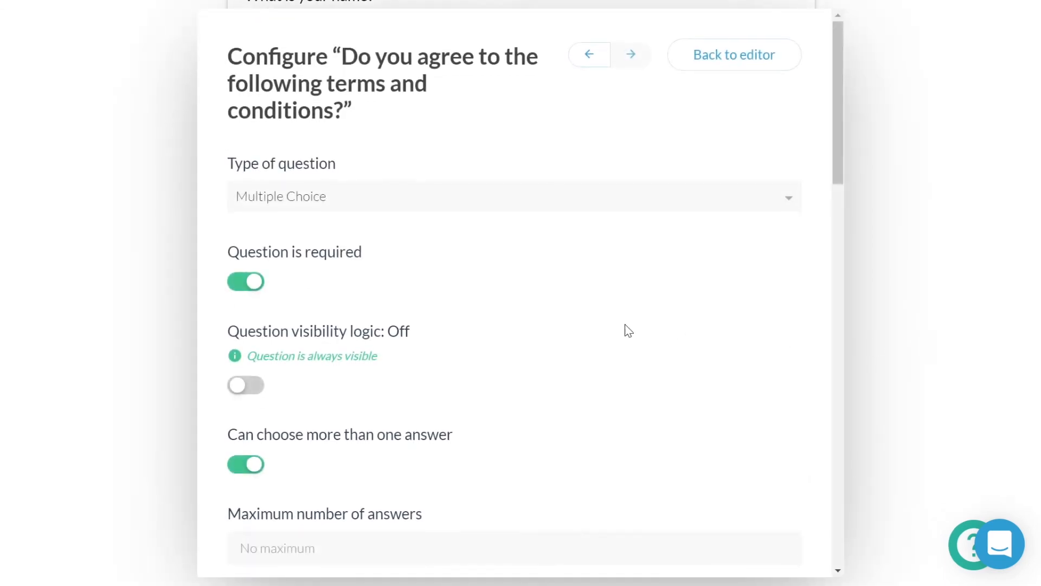
{"action": "scroll", "coordinate": [554, 331], "scroll_direction": "down", "scroll_amount": 3}
{"action": "scroll", "coordinate": [556, 330], "scroll_direction": "down", "scroll_amount": 5}
{"action": "left_click_drag", "start_coordinate": [279, 377], "coordinate": [240, 377]}
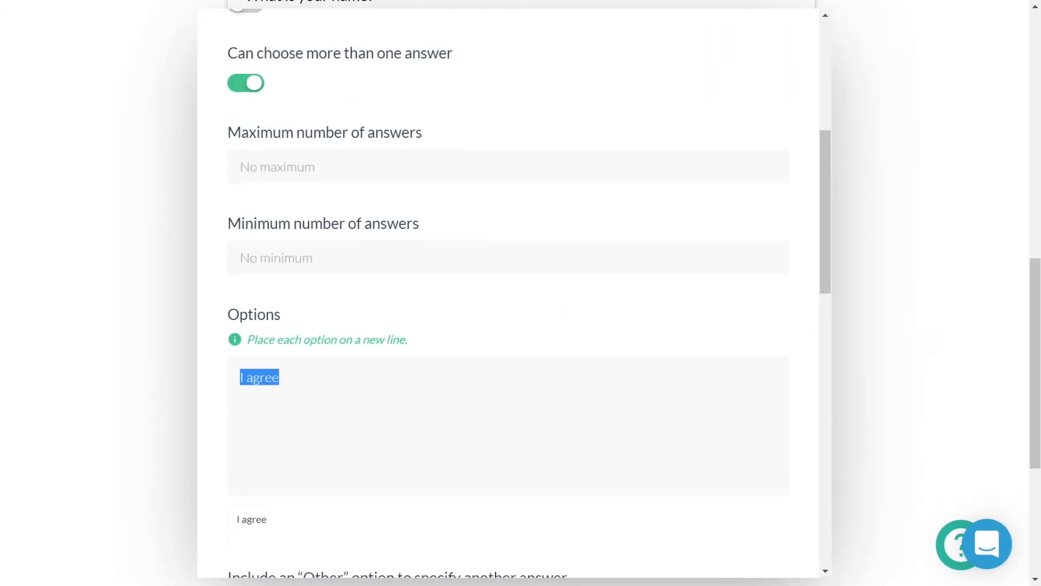
{"action": "left_click", "coordinate": [163, 373]}
- Open the support chat messenger from the form editor
{"action": "scroll", "coordinate": [795, 409], "scroll_direction": "up", "scroll_amount": 10}
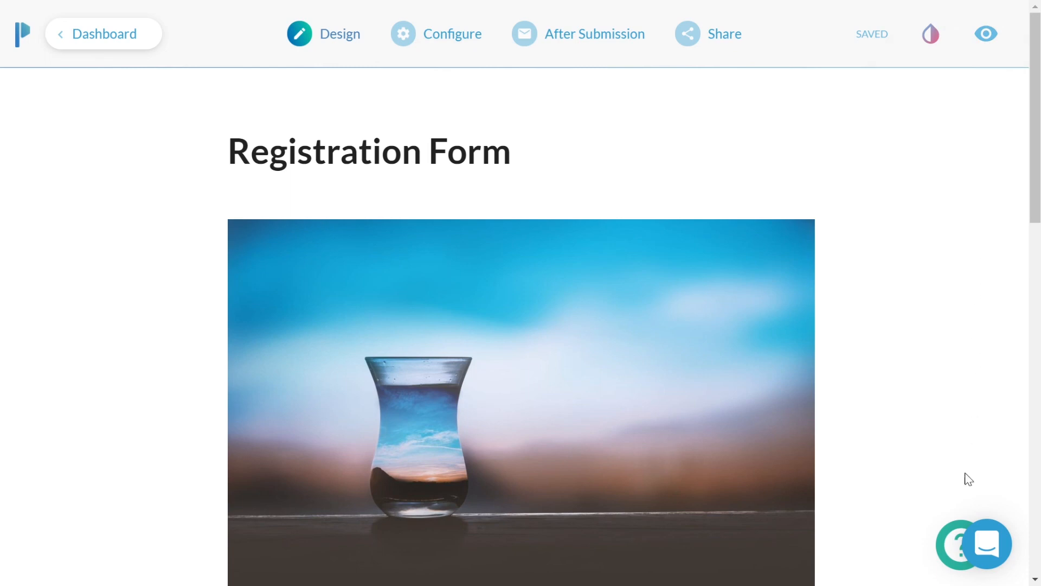
{"action": "left_click", "coordinate": [986, 548]}
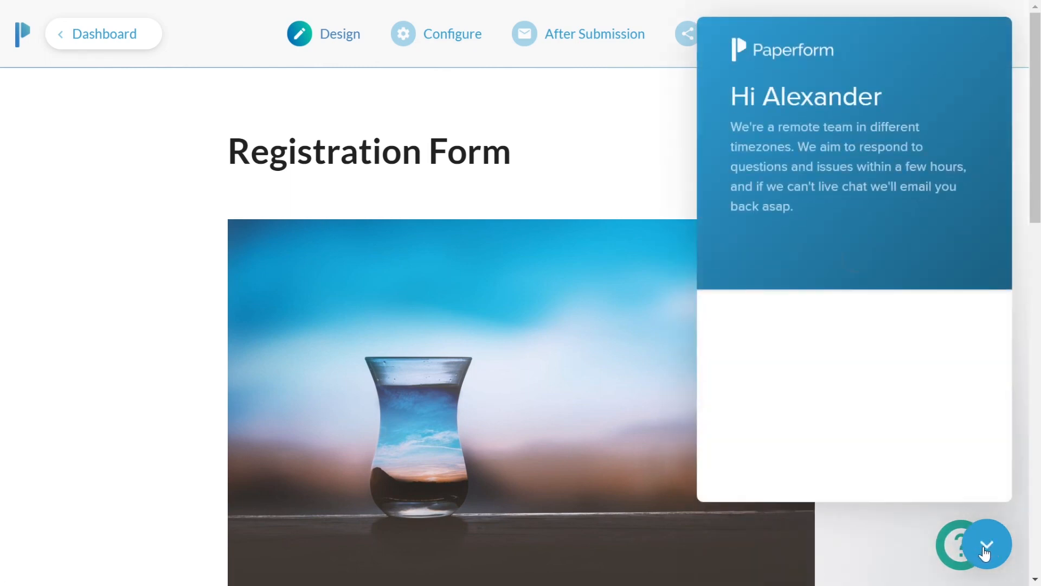